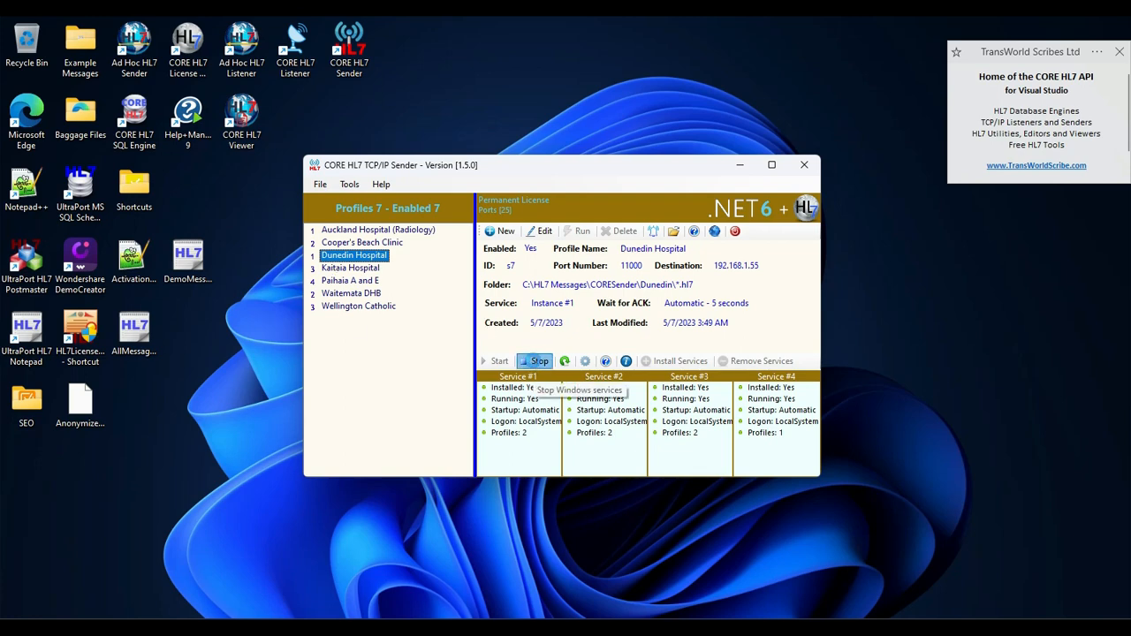
Stop the main Windows services and reassign the Dunedin Hospital profile to run in a Private Service.
left_click(533, 363)
double_click(346, 253)
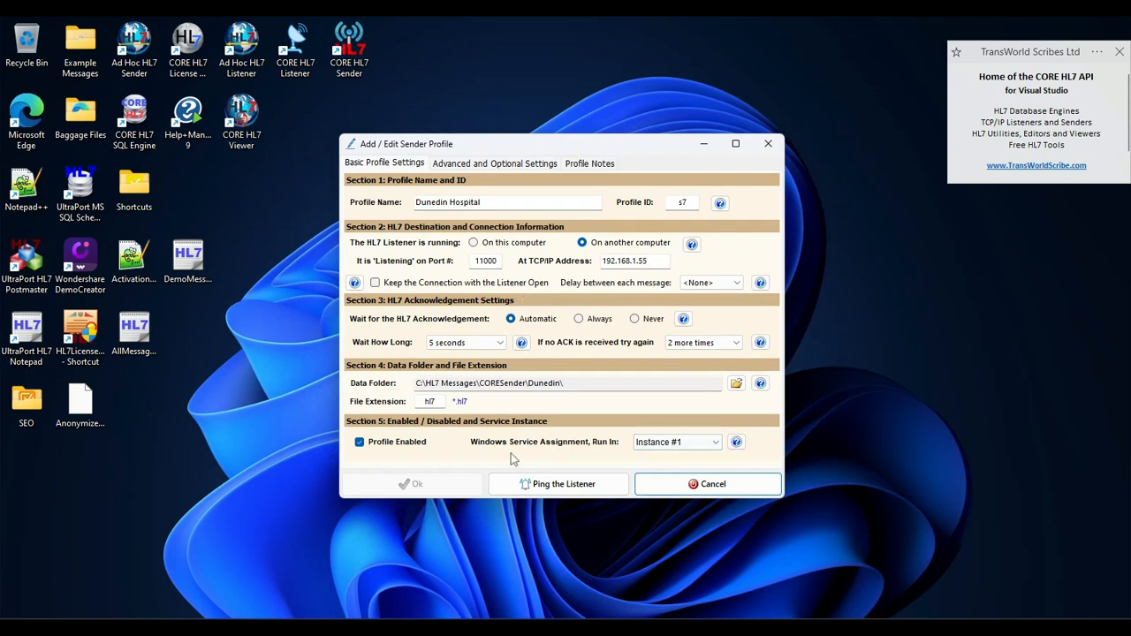
left_click(669, 446)
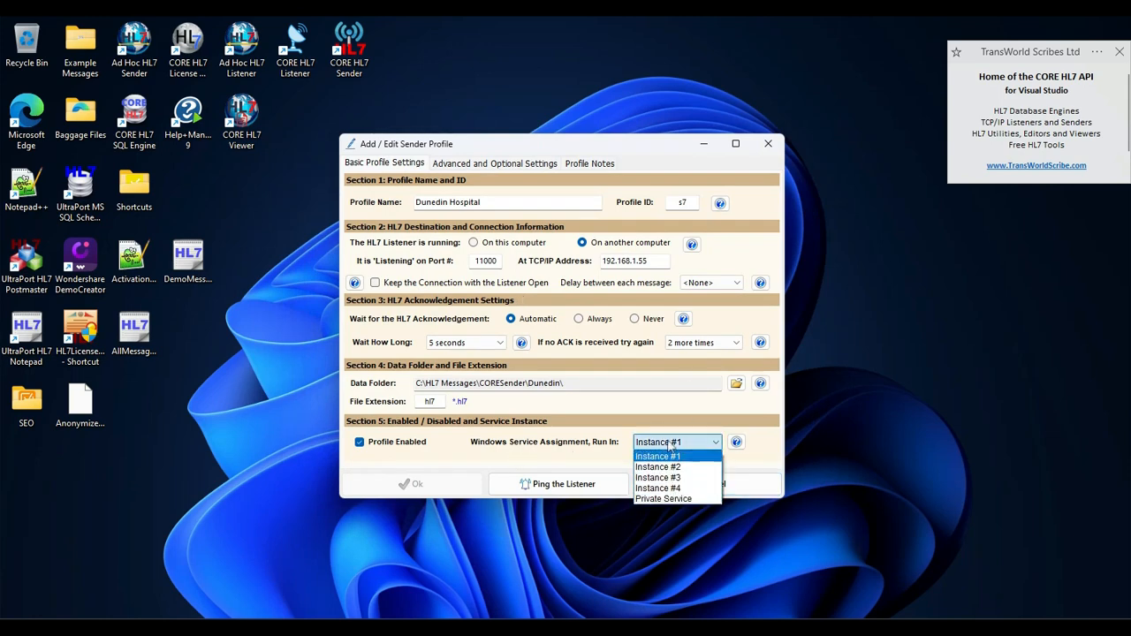
left_click(658, 498)
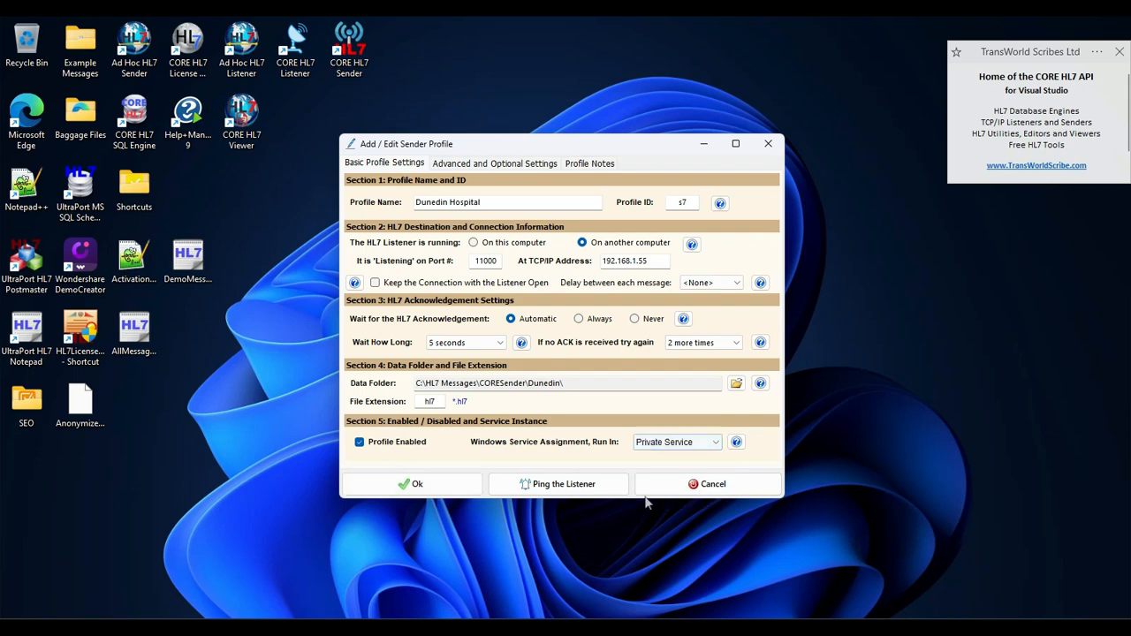
left_click(440, 486)
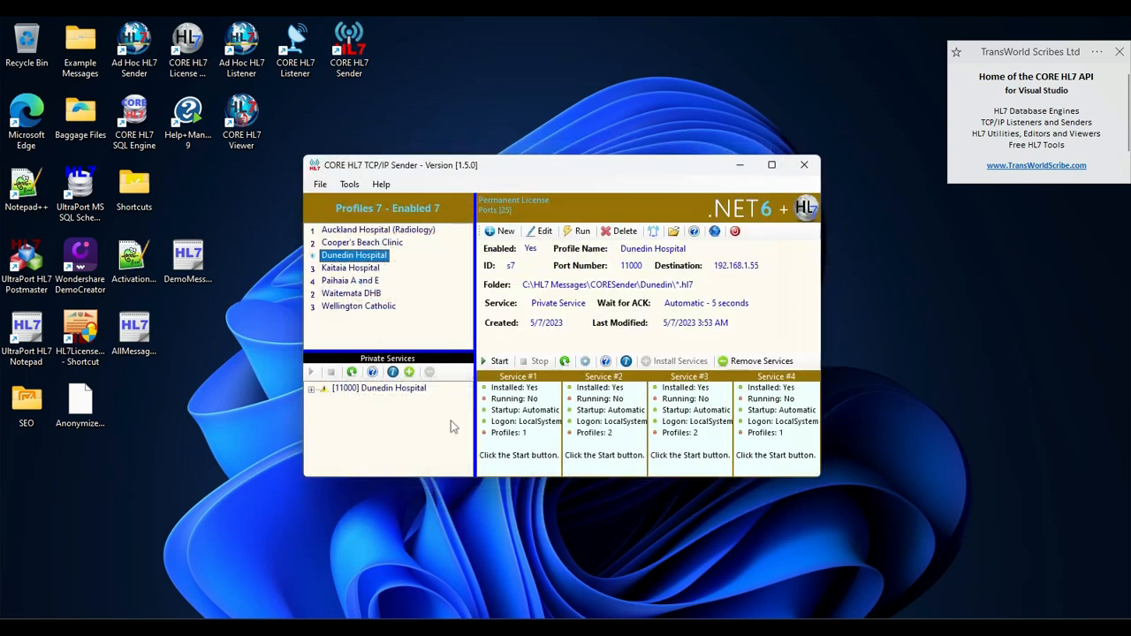
Reassign the Wellington Catholic profile to run in a Private Service and save the profile.
left_click(353, 306)
double_click(353, 306)
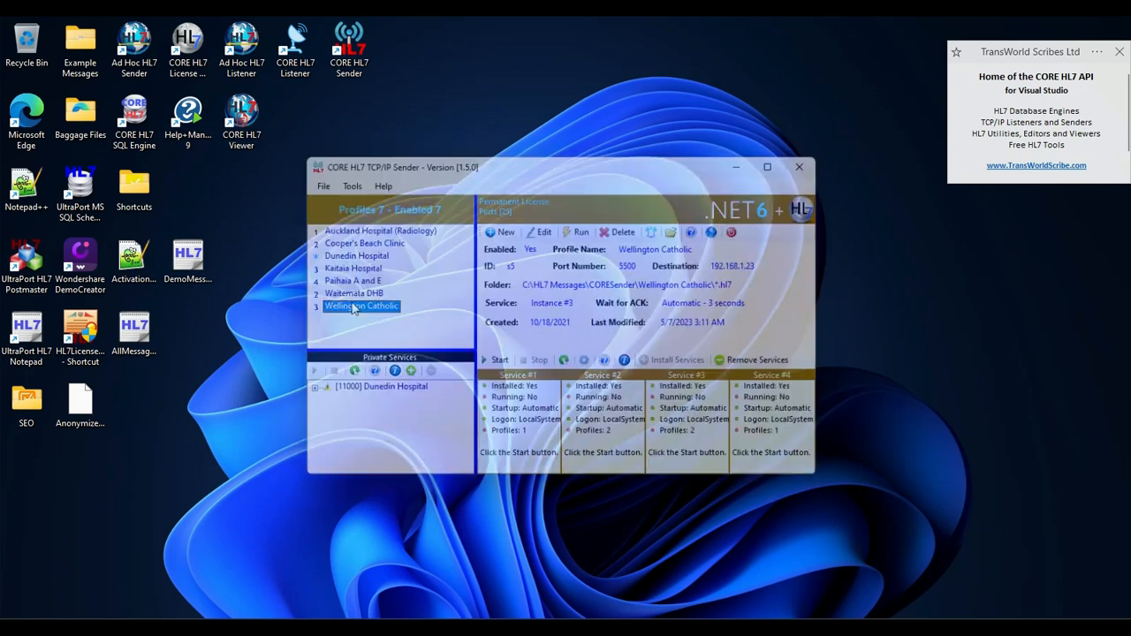
left_click(676, 442)
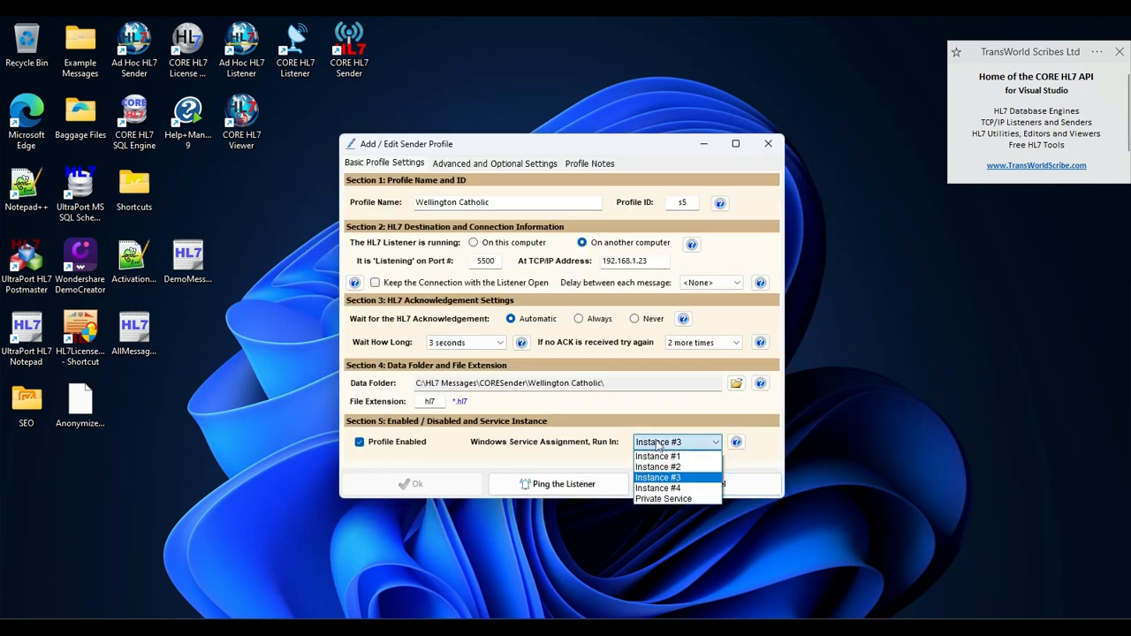
left_click(659, 502)
left_click(432, 487)
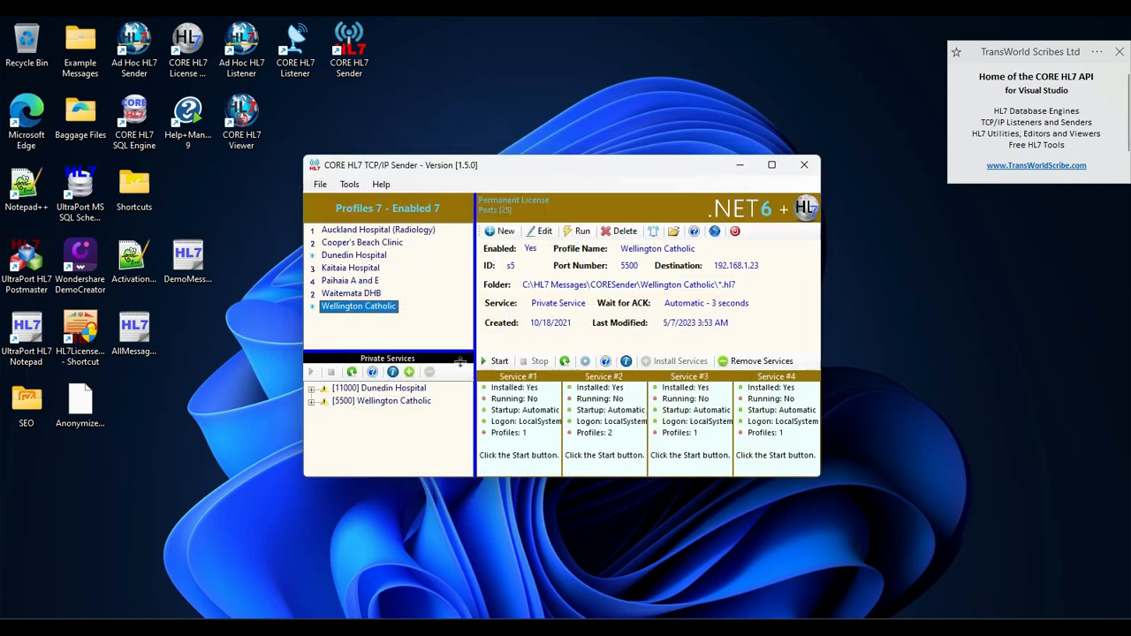
Expand the Dunedin Hospital private service entry and start the main Windows services.
double_click(358, 391)
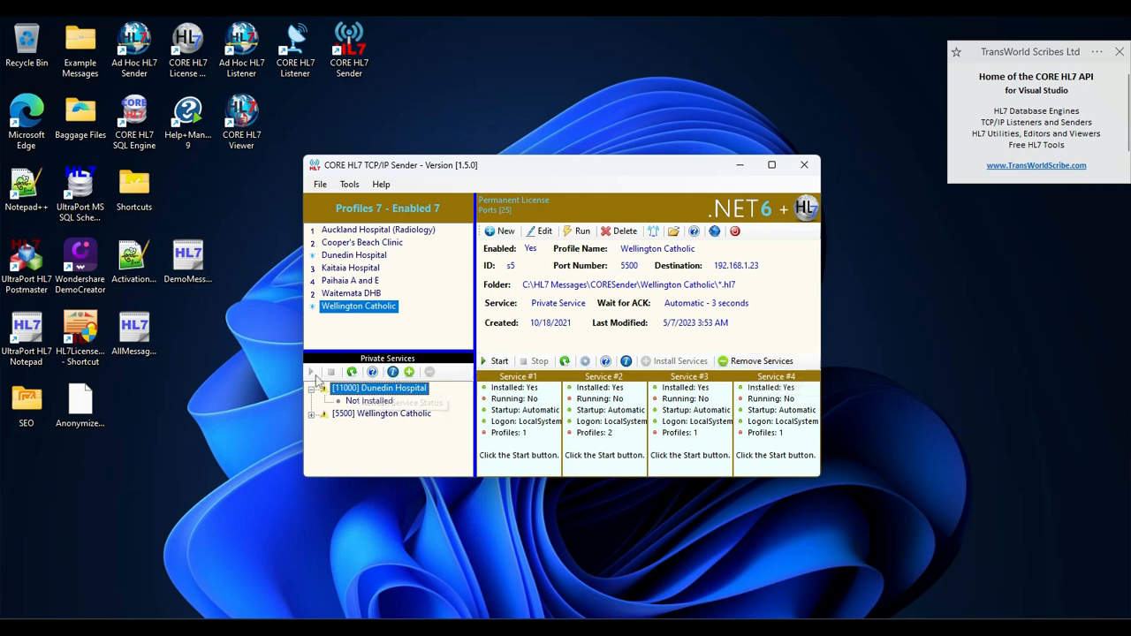
left_click(499, 360)
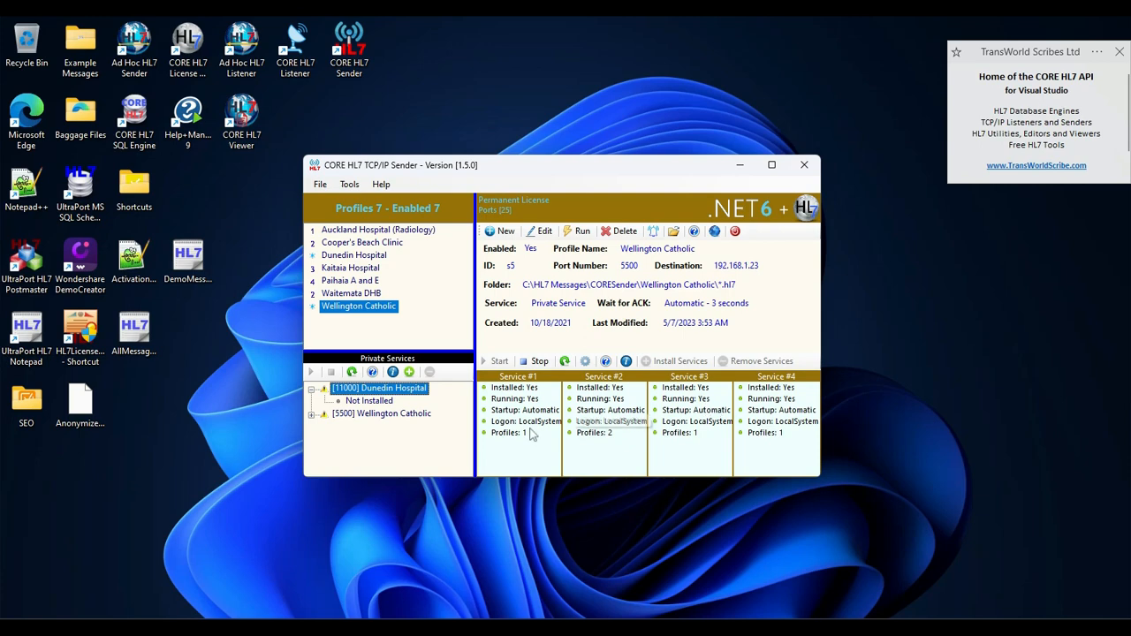
Install the private services for Dunedin Hospital and Wellington Catholic and start them.
left_click(352, 416)
left_click(364, 388)
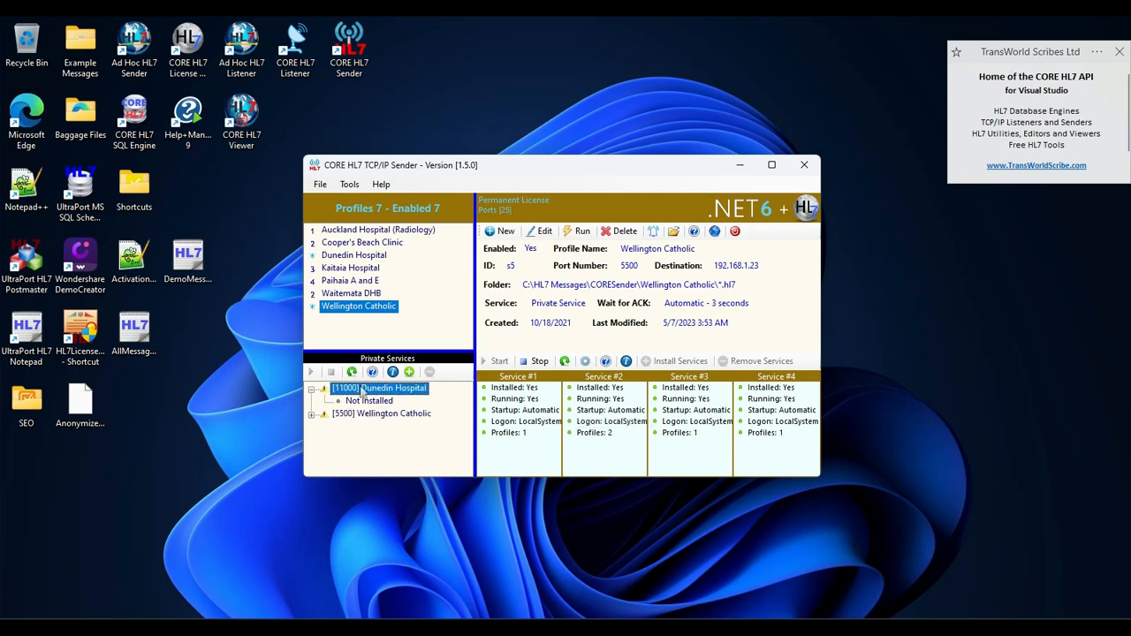
left_click(409, 372)
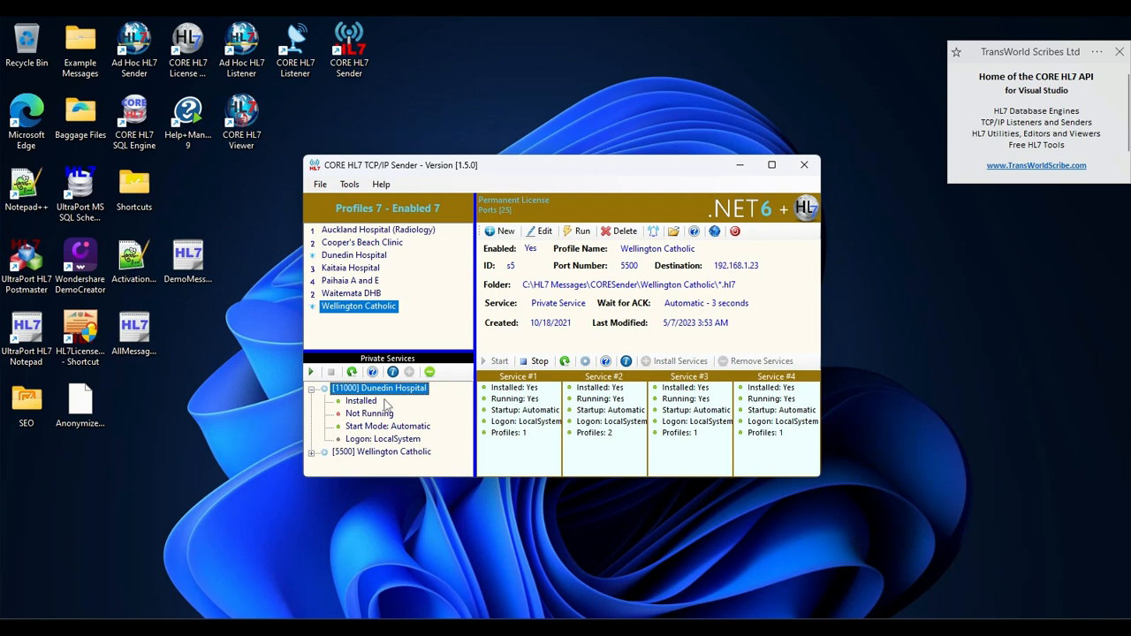
left_click(311, 372)
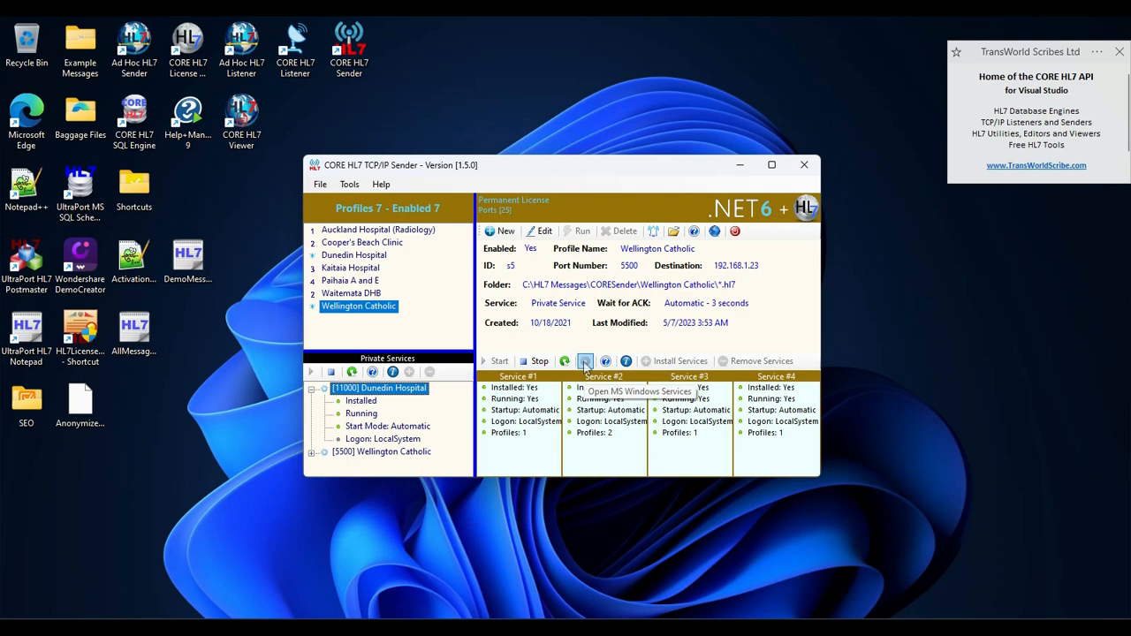
Examine the CORE HL7 Sender main and private services in Microsoft Windows Services, including status and startup type, and close it.
left_click(585, 363)
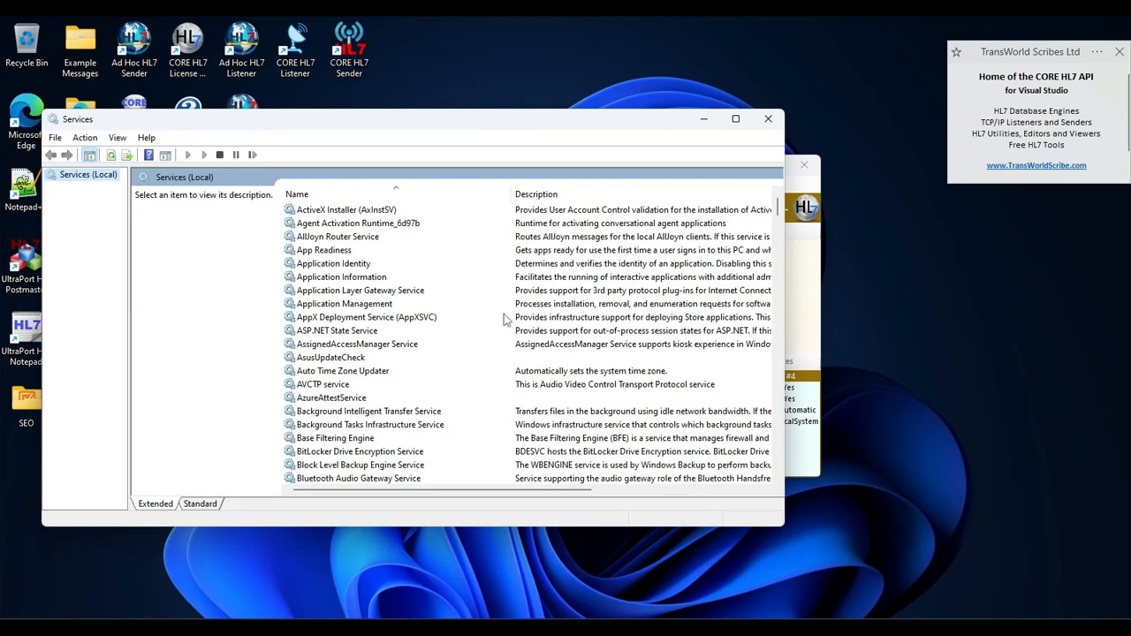
scroll(362, 251, "down", 3)
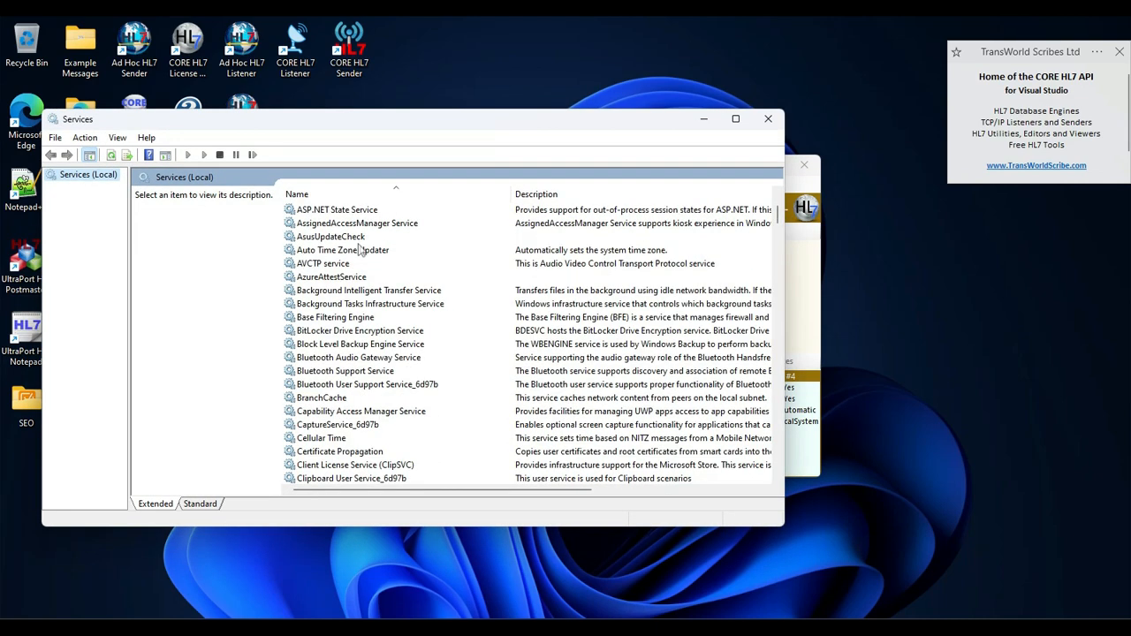
scroll(359, 250, "down", 6)
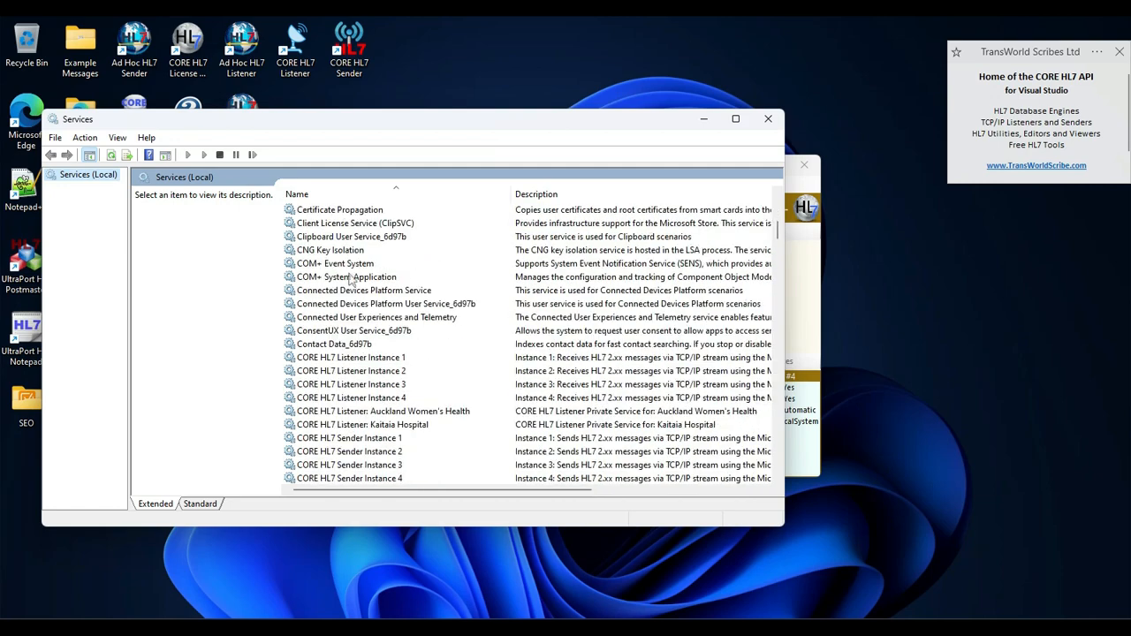
scroll(354, 305, "down", 1)
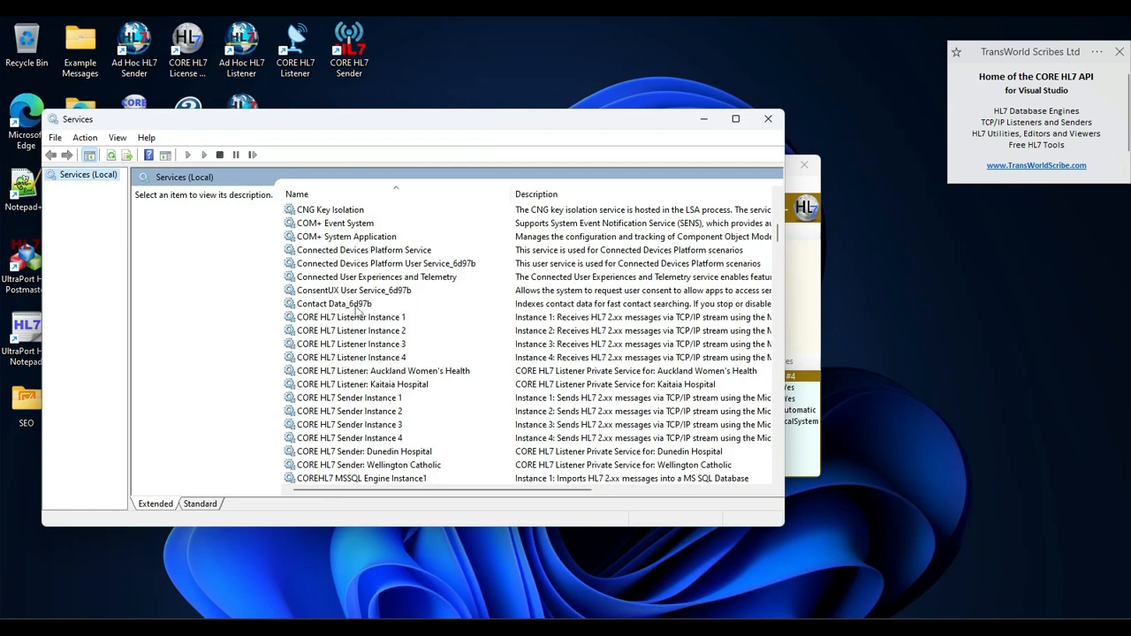
scroll(358, 393, "down", 2)
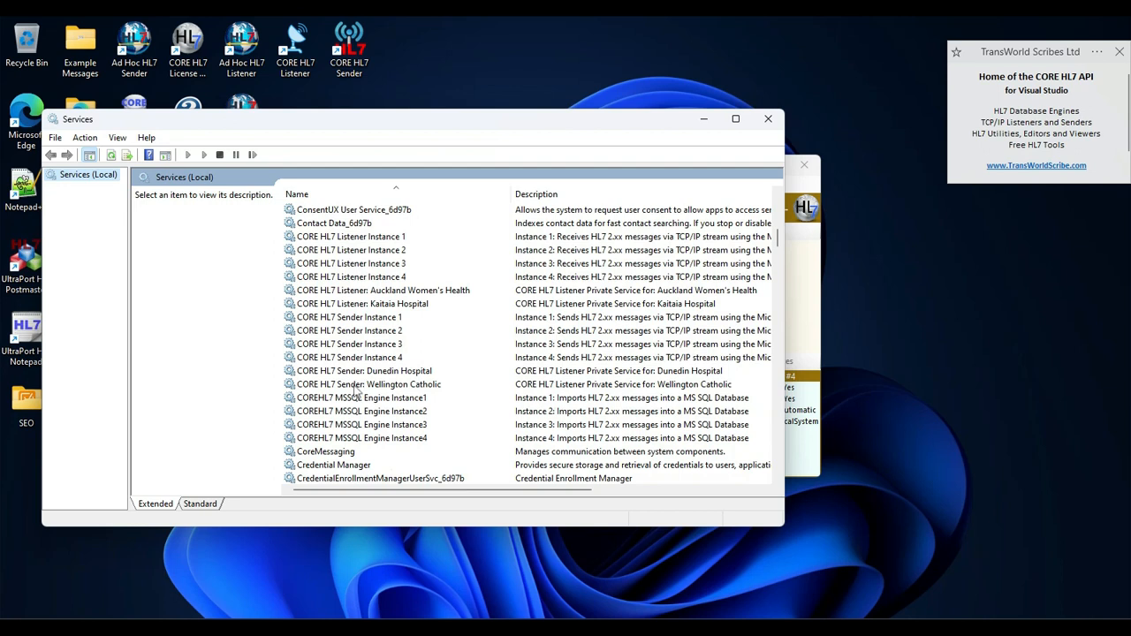
left_click(374, 319)
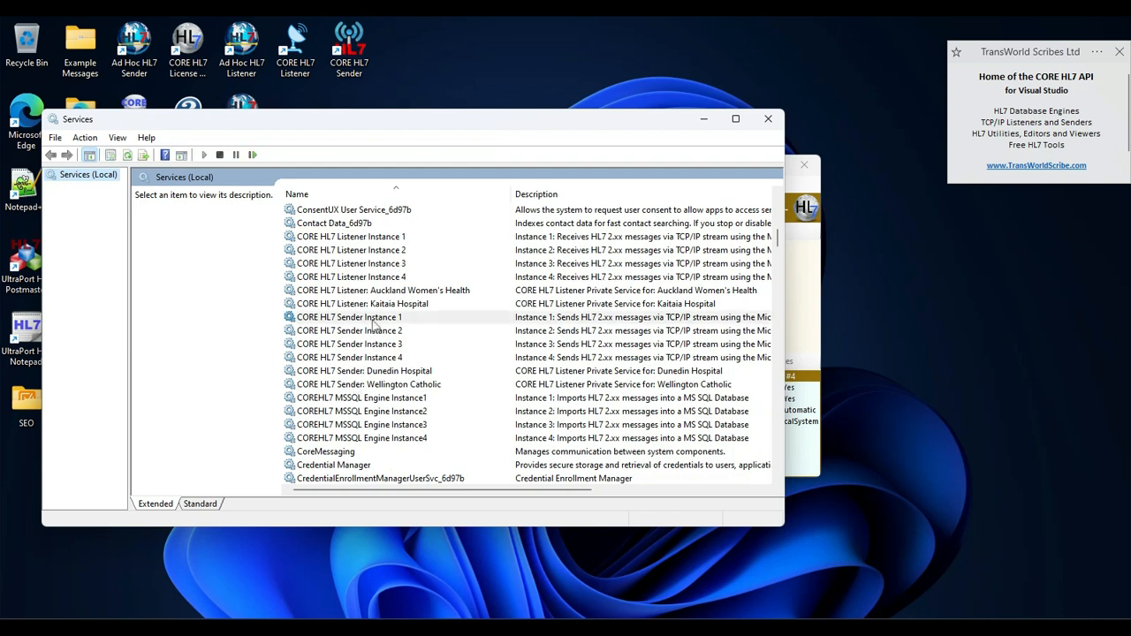
left_click(362, 375)
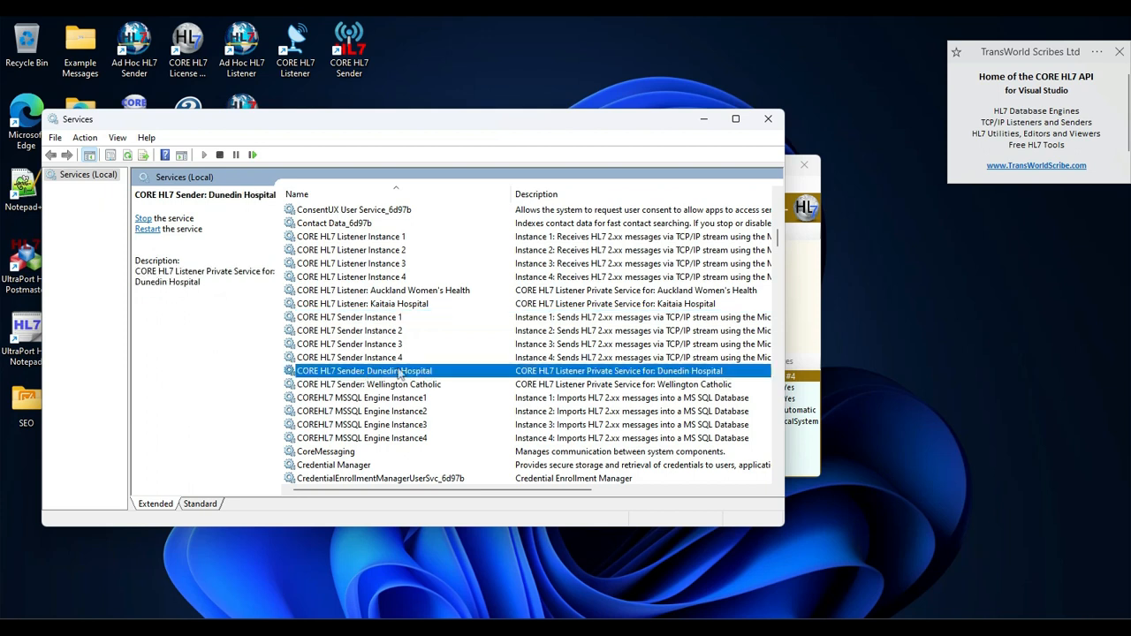
left_click(364, 385)
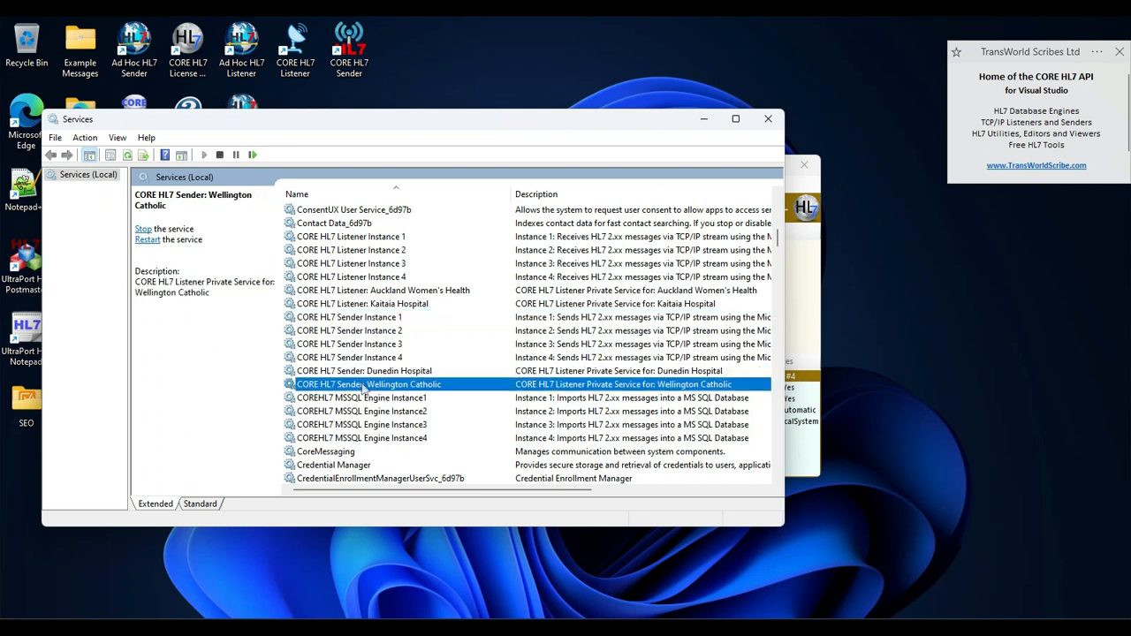
left_click_drag(435, 491, 592, 478)
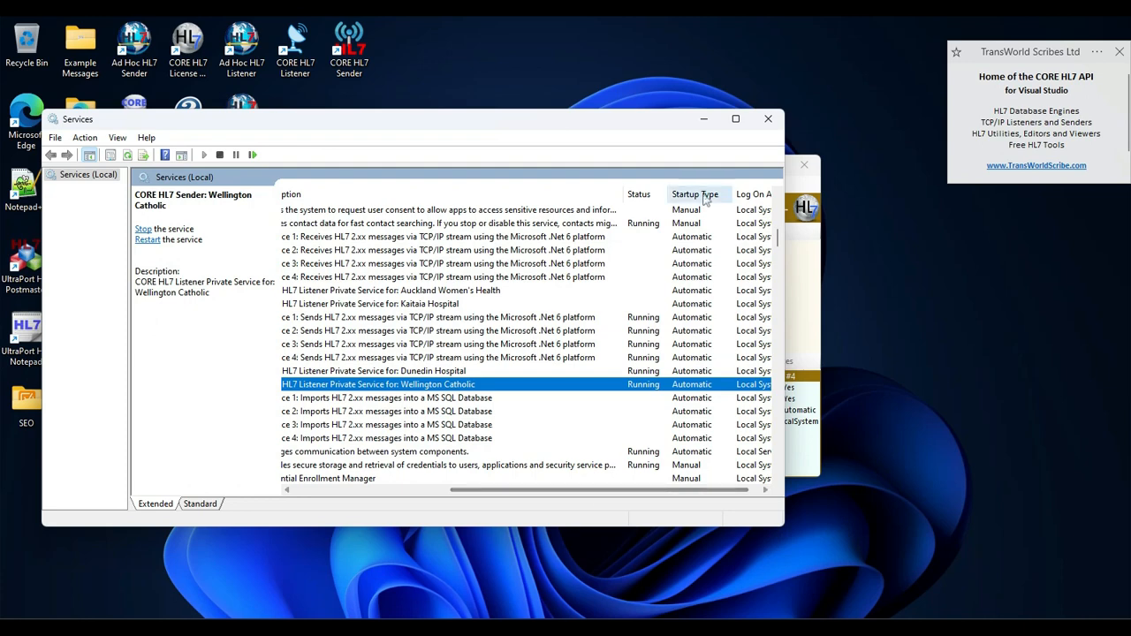
left_click(774, 122)
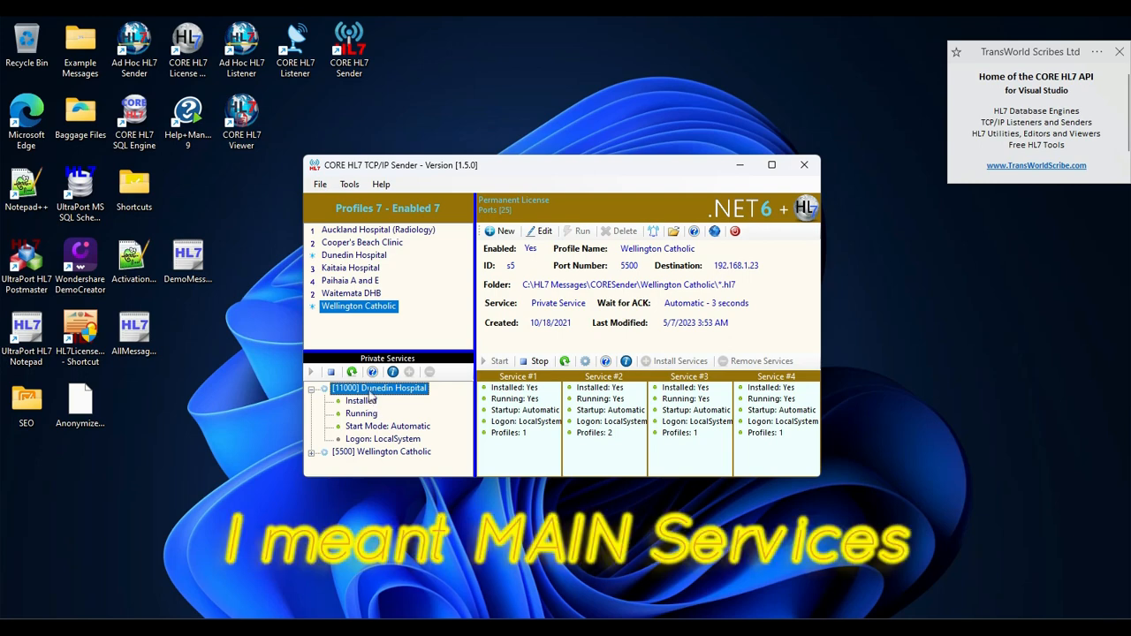
Stop the Dunedin Hospital private service and uninstall it.
right_click(370, 394)
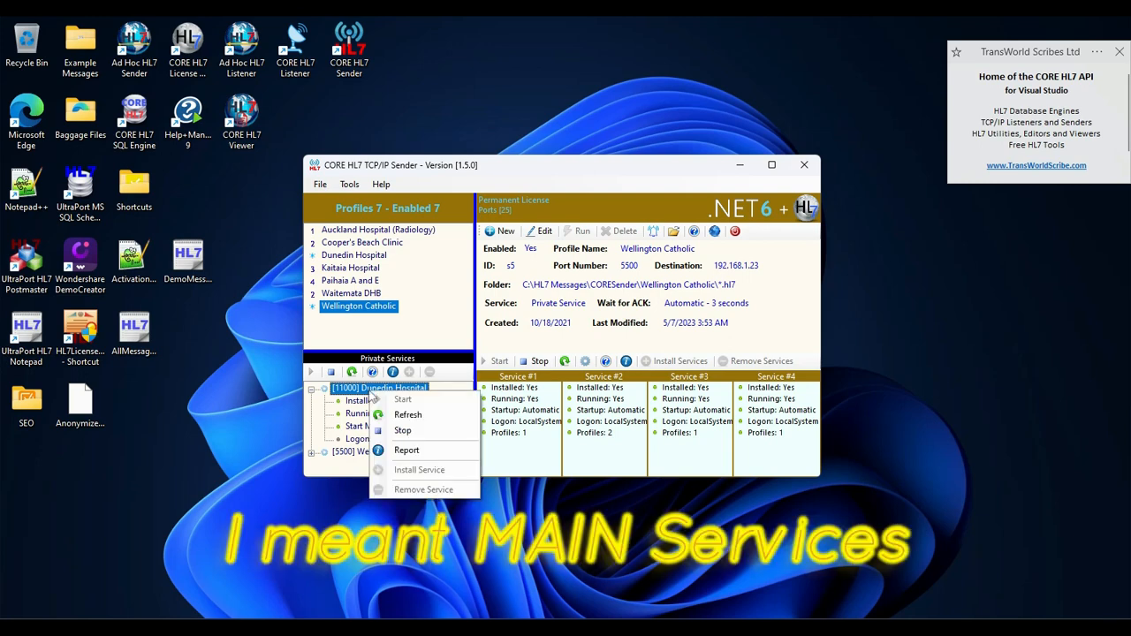
left_click(404, 432)
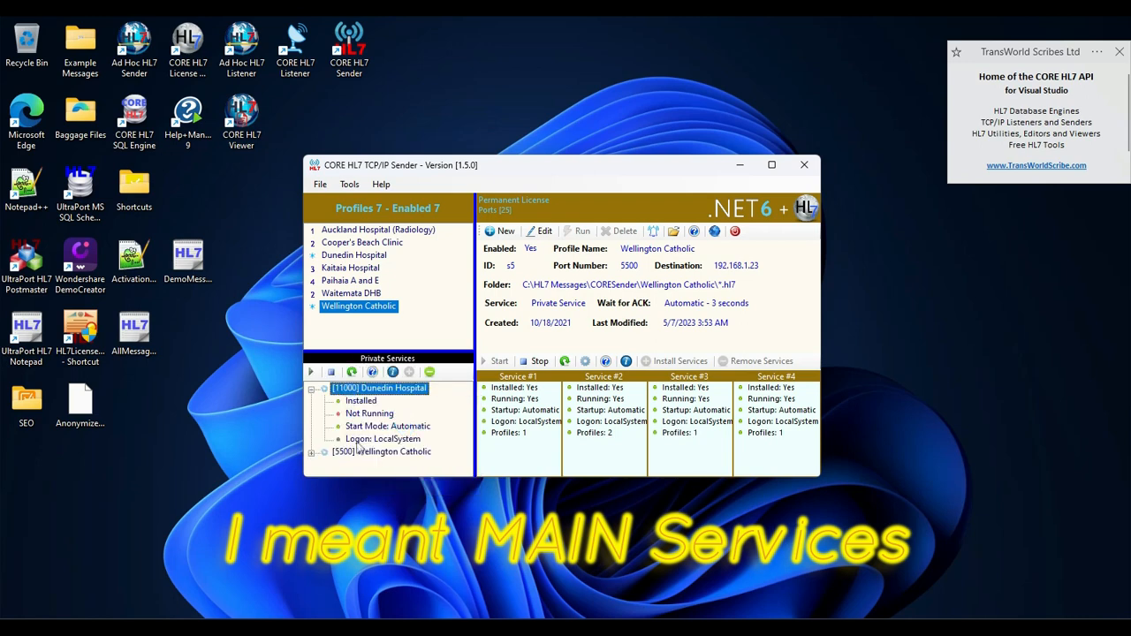
right_click(367, 391)
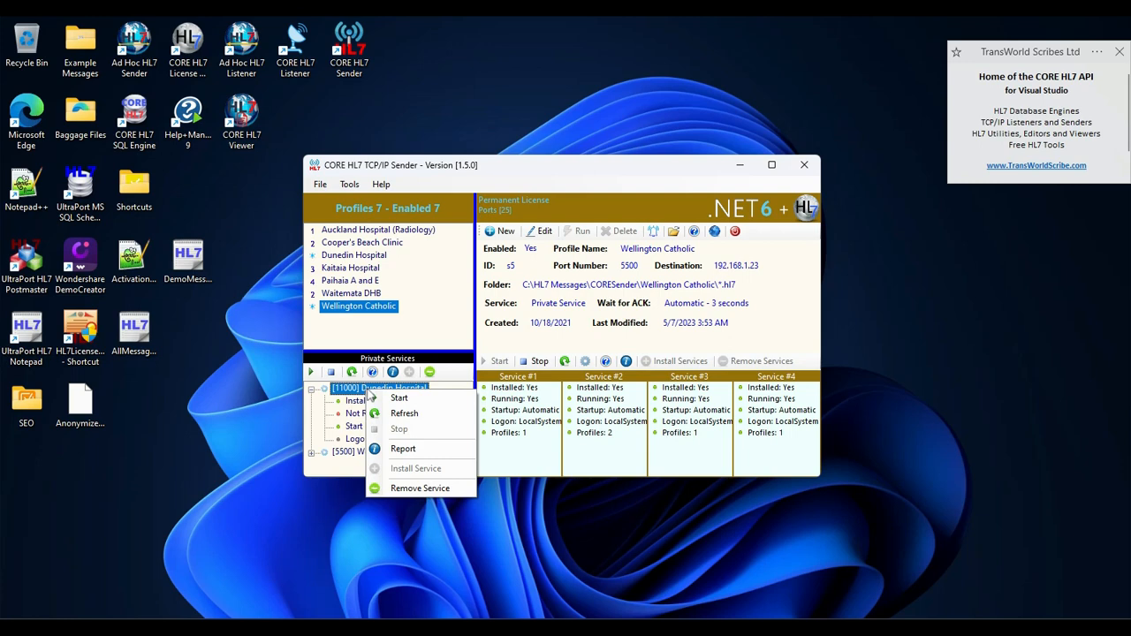
left_click(394, 489)
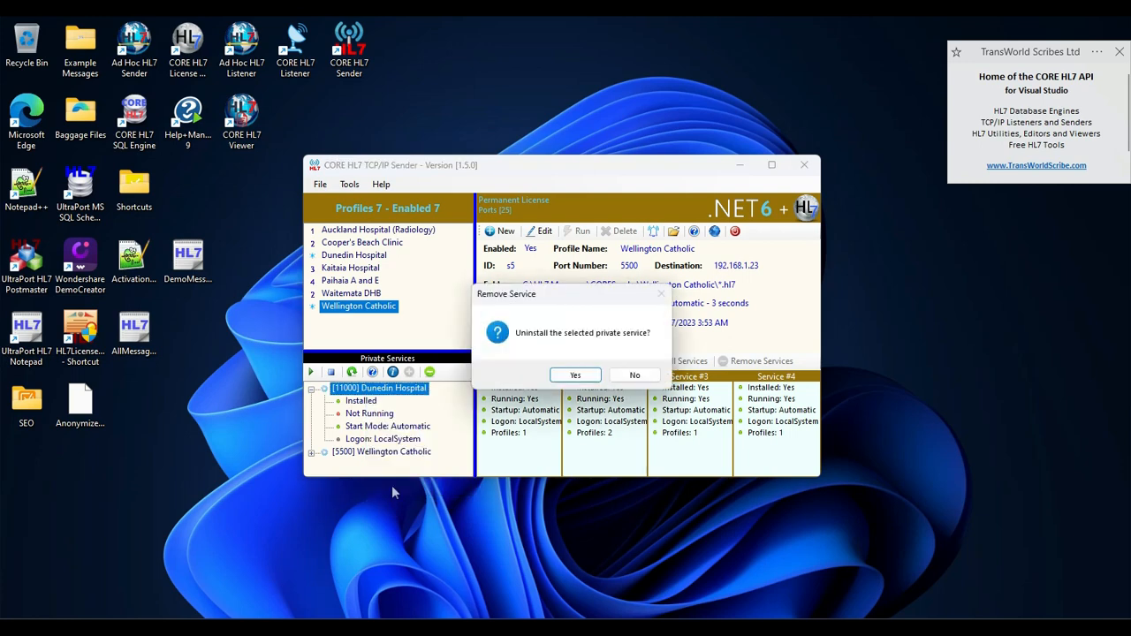
left_click(592, 376)
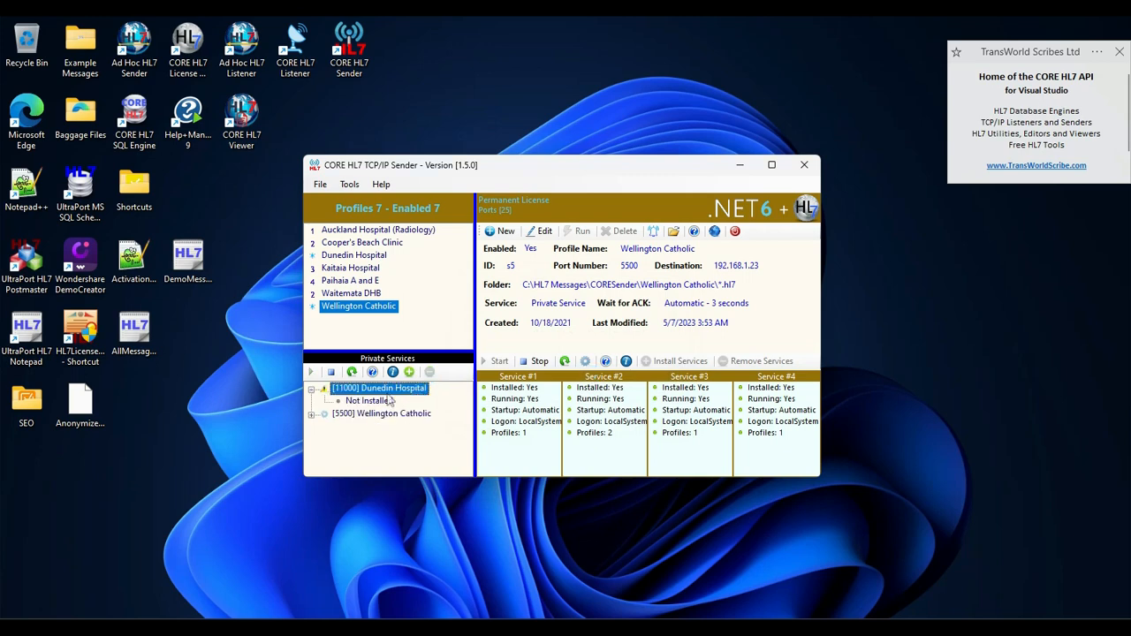
Reassign the Dunedin Hospital profile to Instance #2 and restart the main Windows services.
double_click(366, 257)
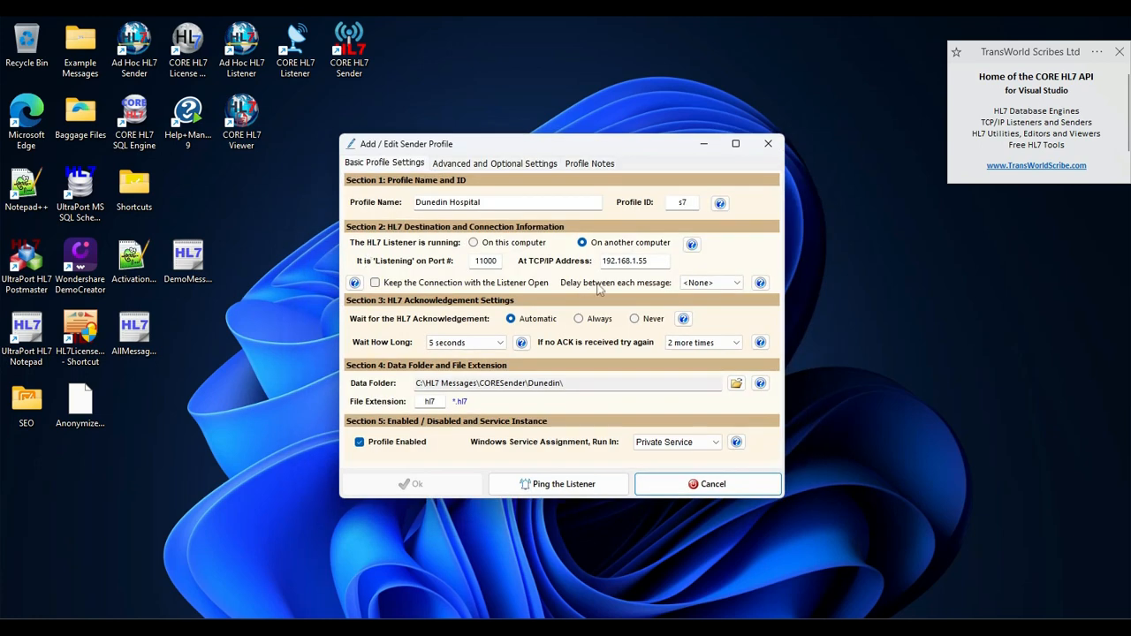
left_click(676, 442)
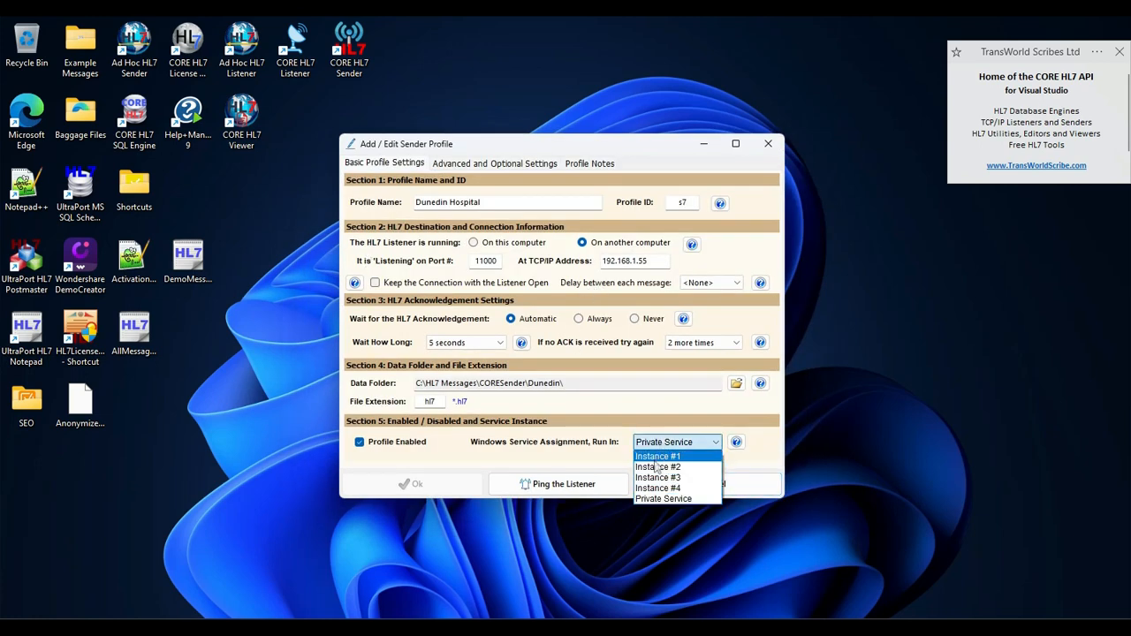
left_click(657, 467)
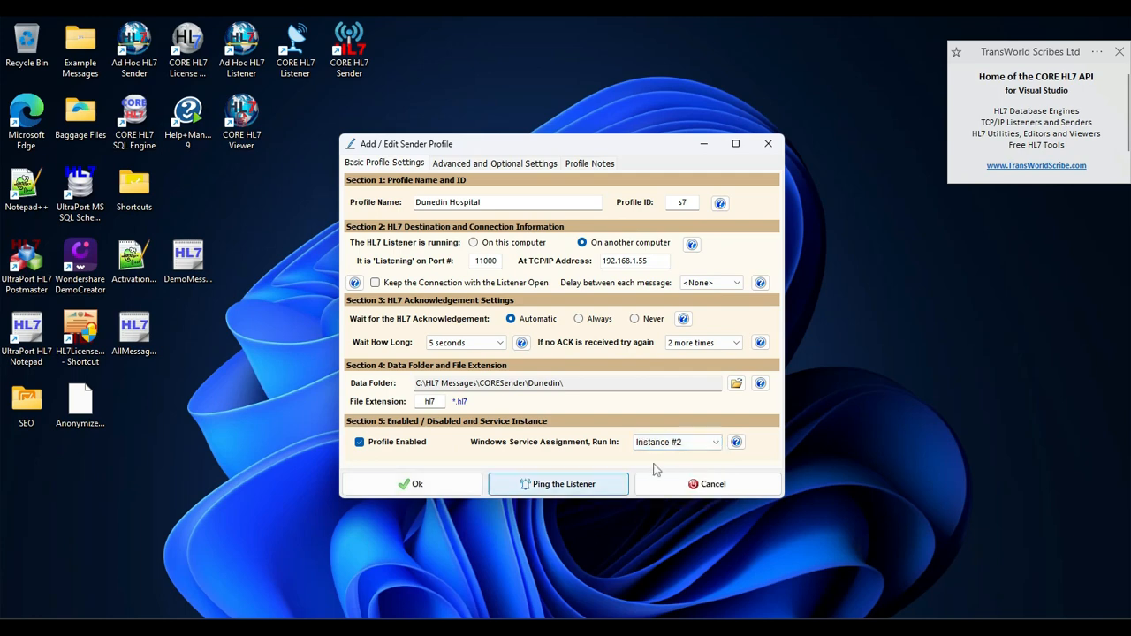
left_click(428, 488)
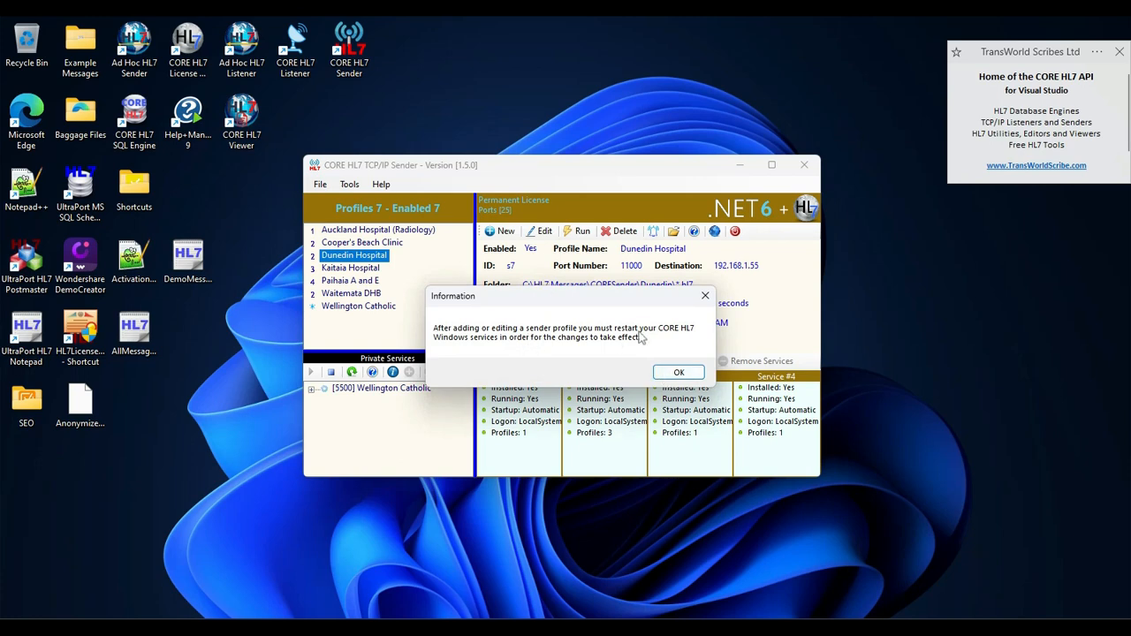
left_click(679, 372)
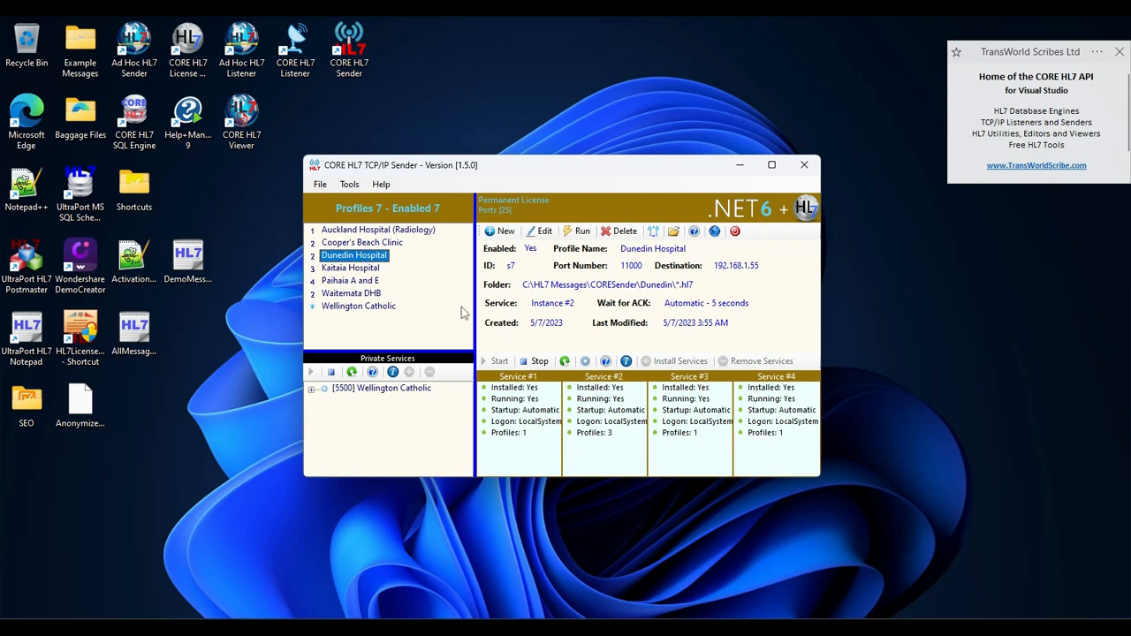
left_click(536, 365)
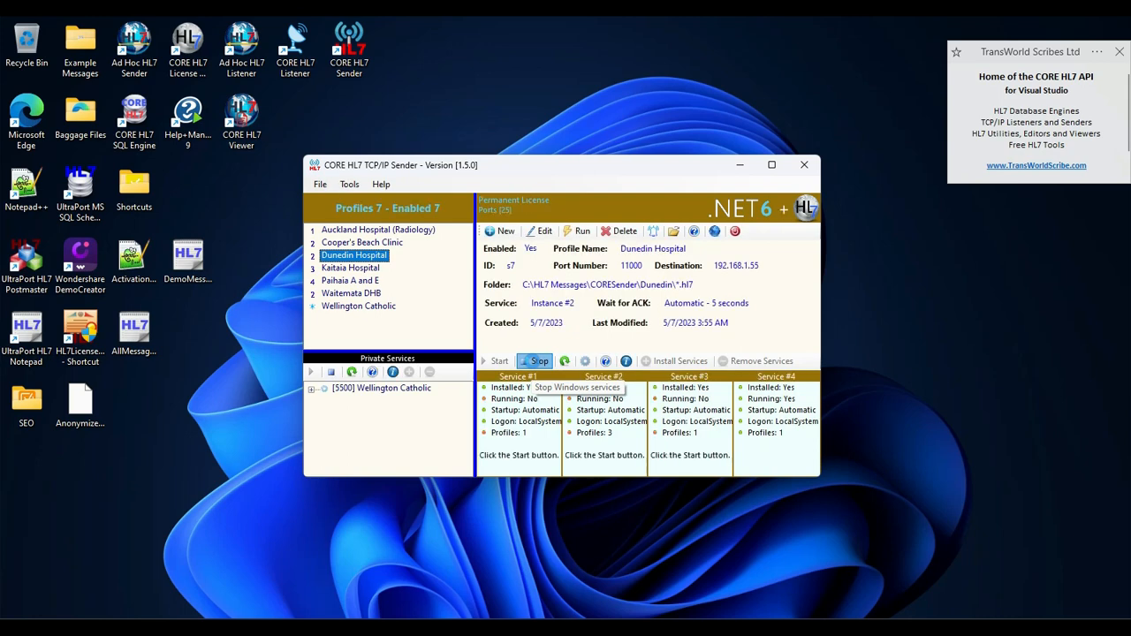
left_click(499, 362)
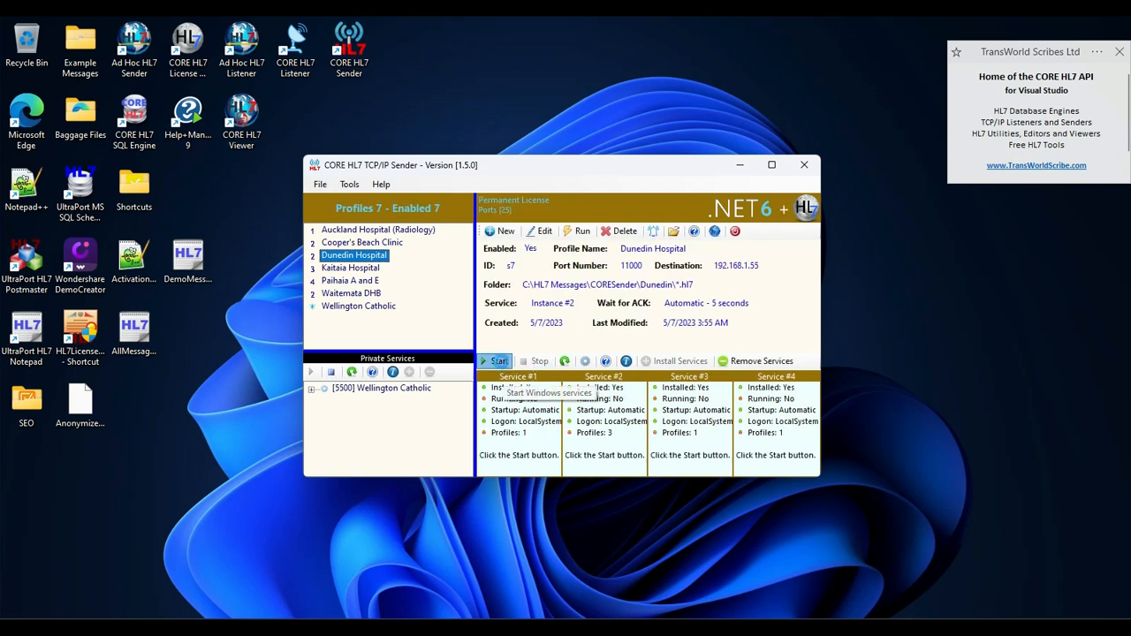